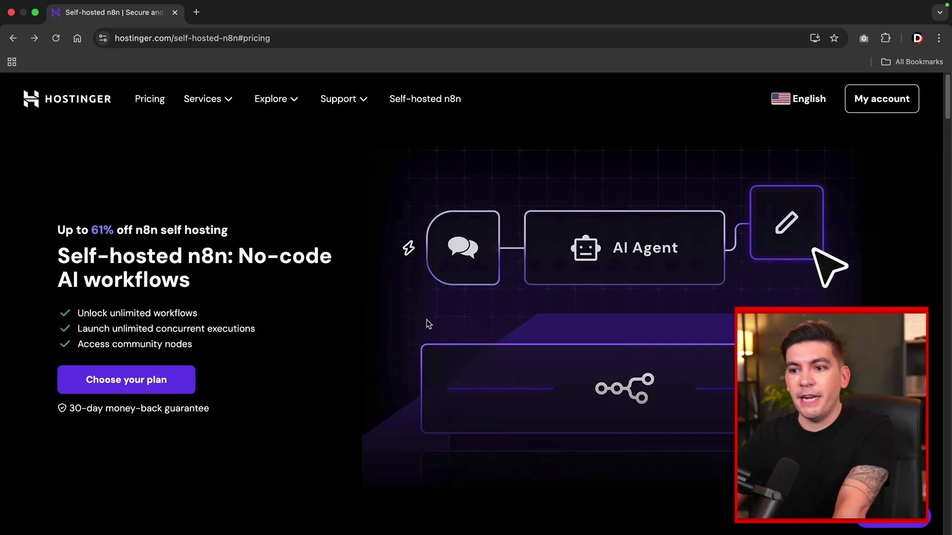
Jump to the VPS pricing plans, KVM 1 to KVM 8, with self-hosted n8n included
left_click(138, 383)
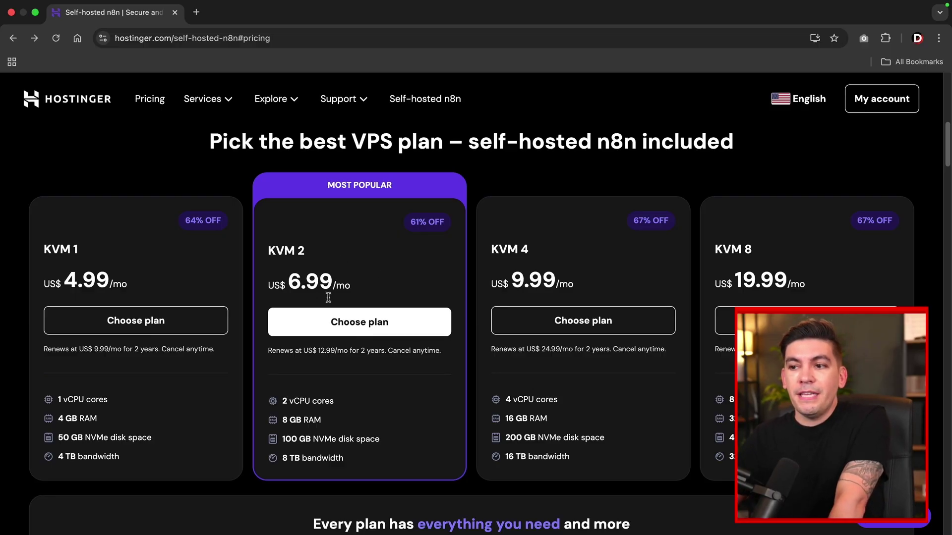
Add the KVM 2 plan to the cart with a 12-month billing period
left_click(384, 330)
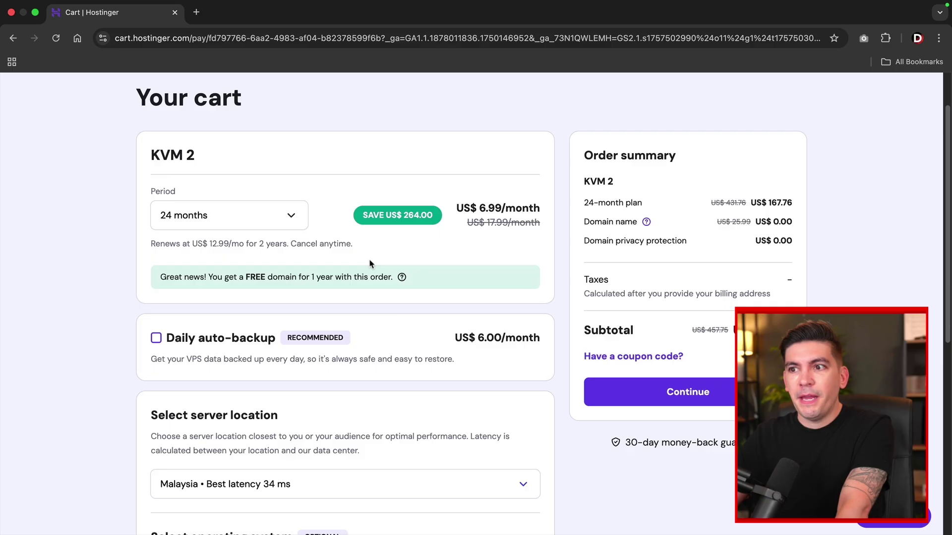
left_click(274, 217)
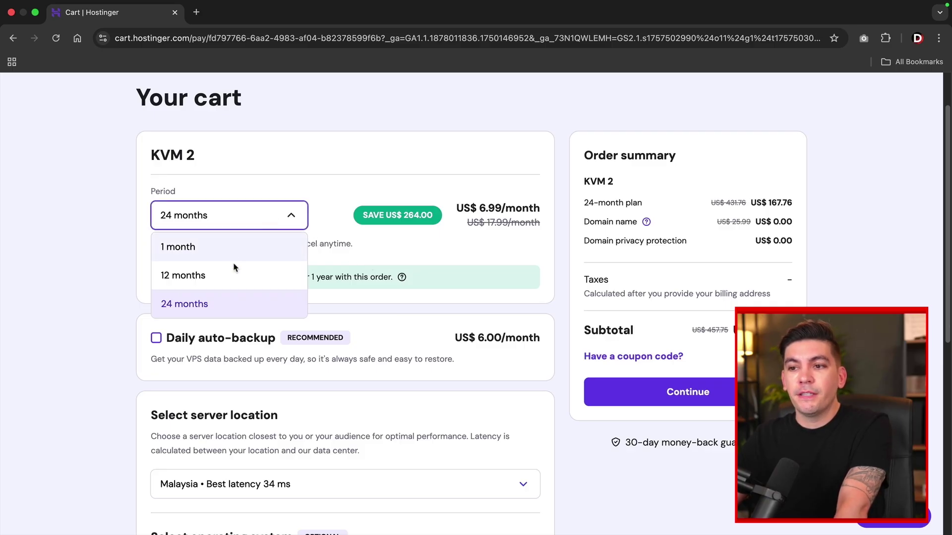
left_click(209, 276)
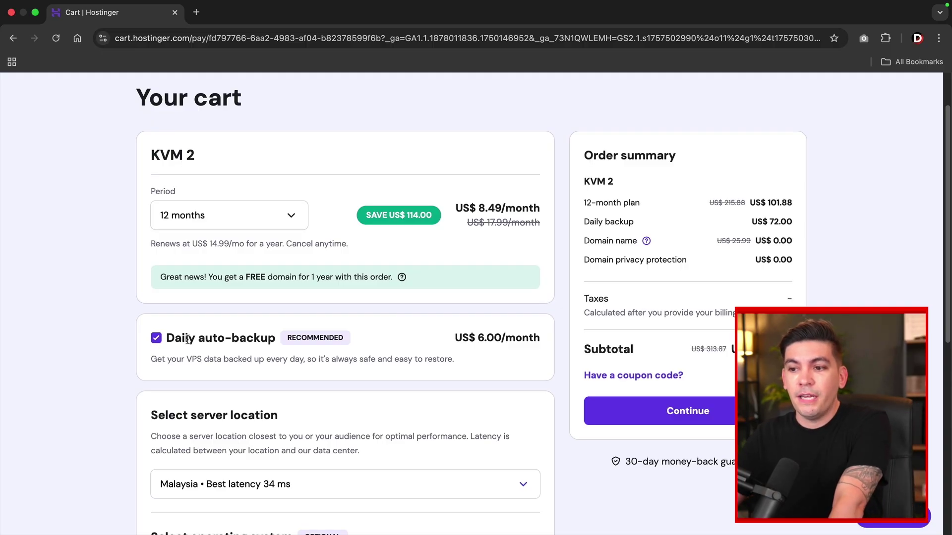
Set the server location to United States - Phoenix
scroll(227, 346, "down", 3)
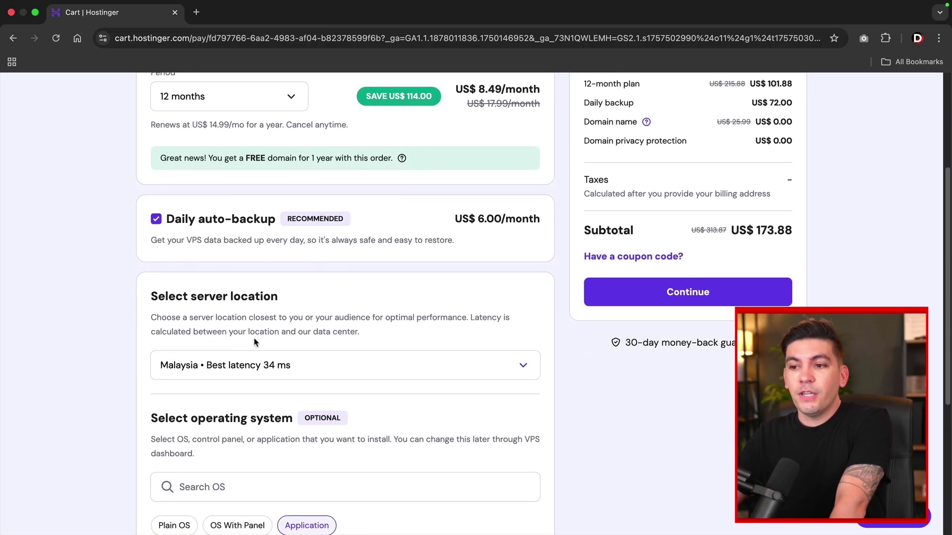
scroll(258, 342, "down", 2)
left_click(266, 305)
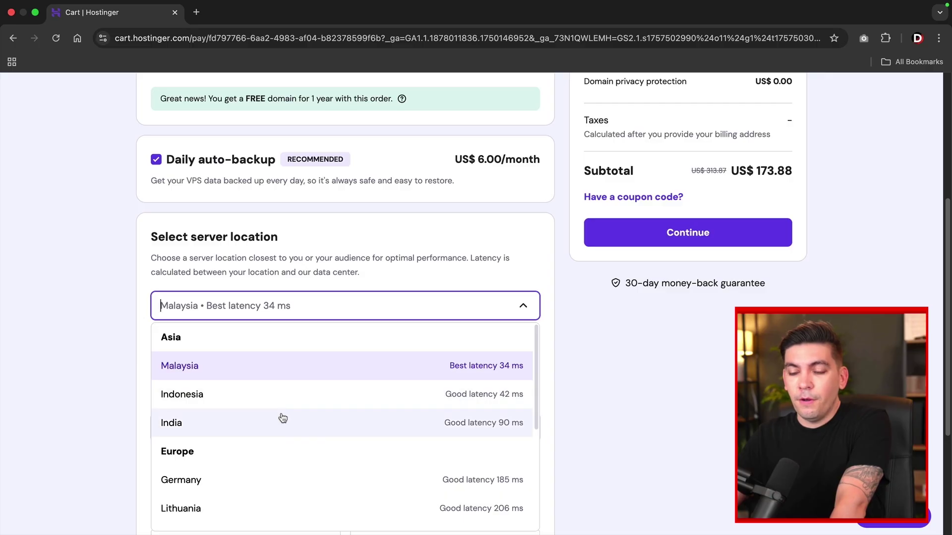
scroll(281, 418, "down", 3)
scroll(291, 414, "down", 3)
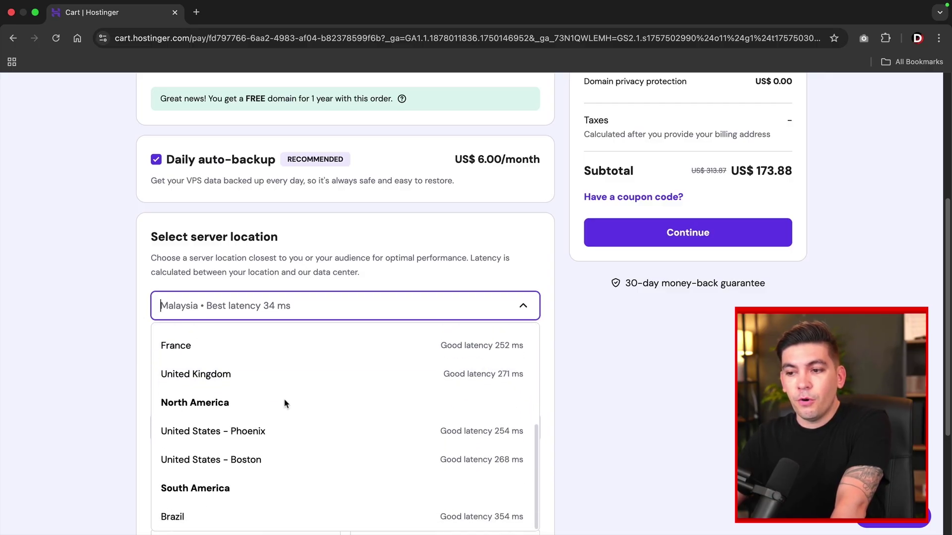
left_click(274, 439)
Select n8n as the VPS application and confirm it
scroll(298, 391, "down", 3)
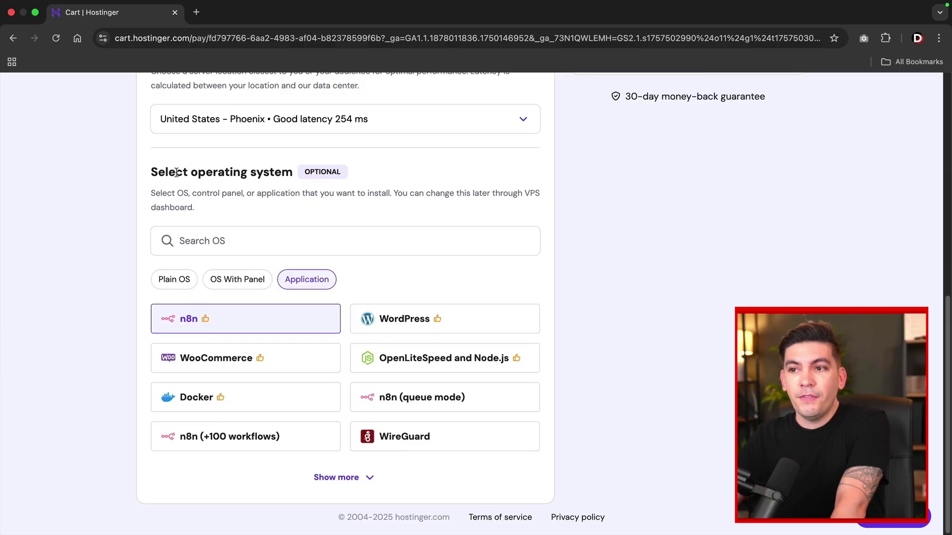
left_click(207, 320)
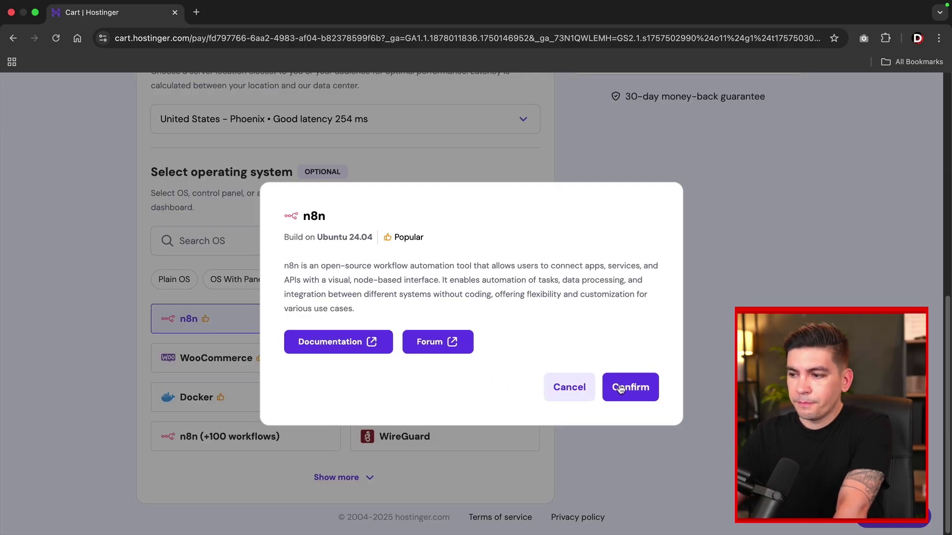
left_click(643, 390)
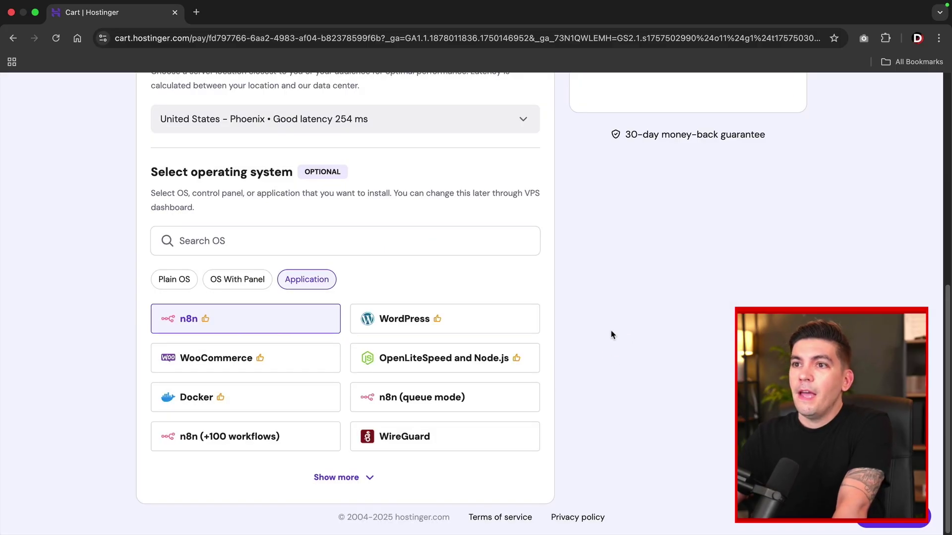
scroll(583, 329, "up", 3)
scroll(585, 328, "up", 5)
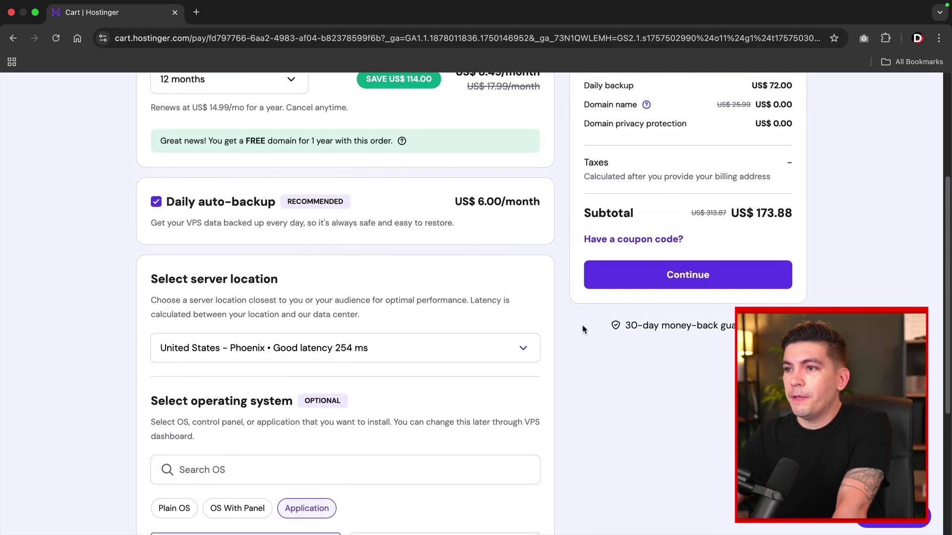
Apply coupon DARREL10 for 10% off, dropping the subtotal to US$ 156.49
scroll(555, 320, "down", 2)
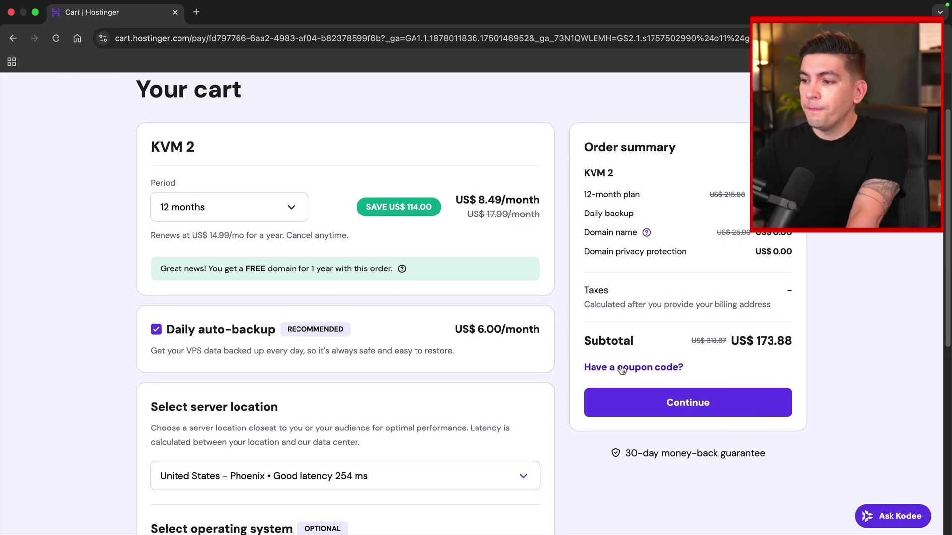
left_click(629, 368)
scroll(632, 362, "down", 2)
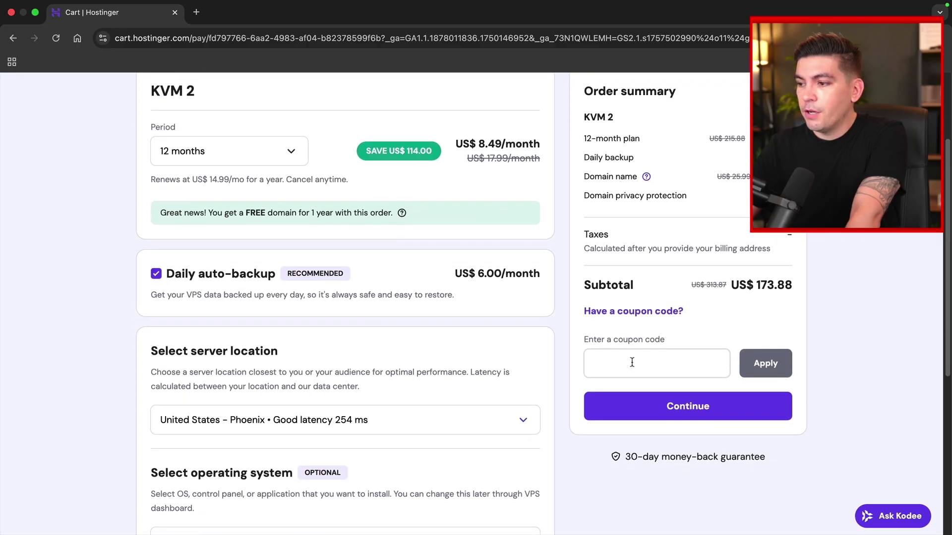
left_click(635, 355)
type("DARREL10")
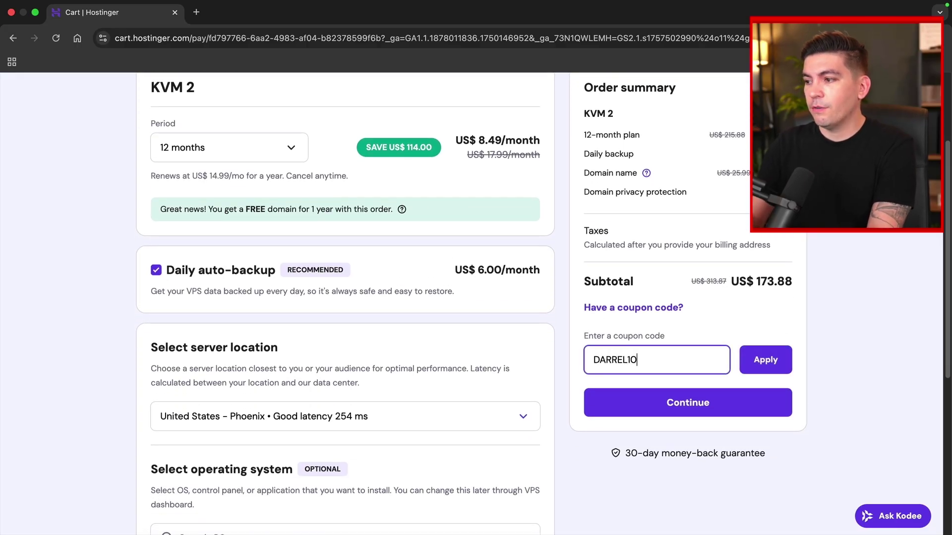
left_click(764, 358)
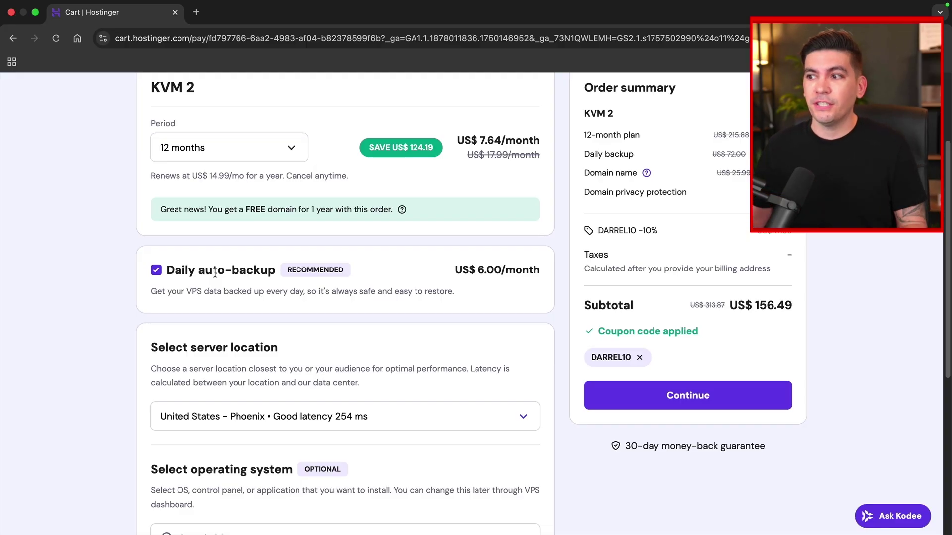
scroll(436, 293, "up", 2)
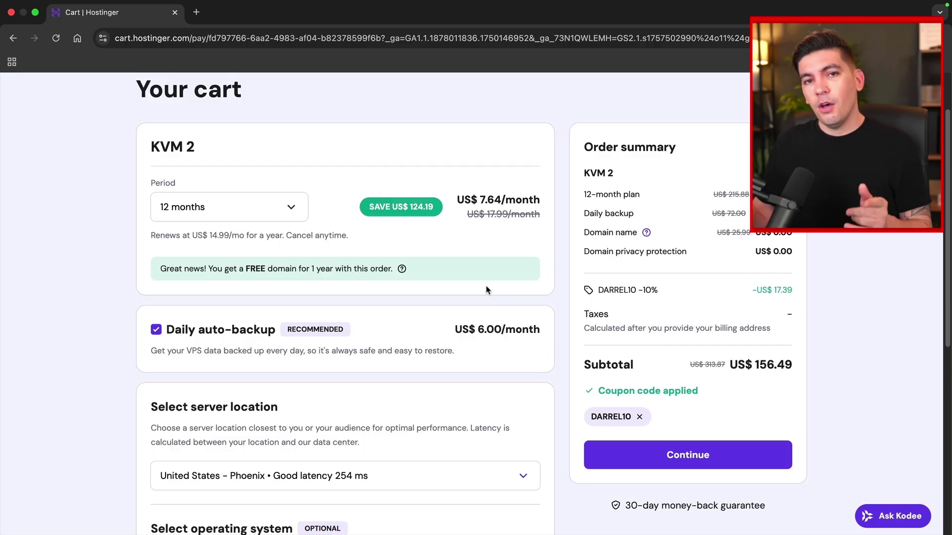
Proceed to checkout and confirm the billing address
left_click(679, 453)
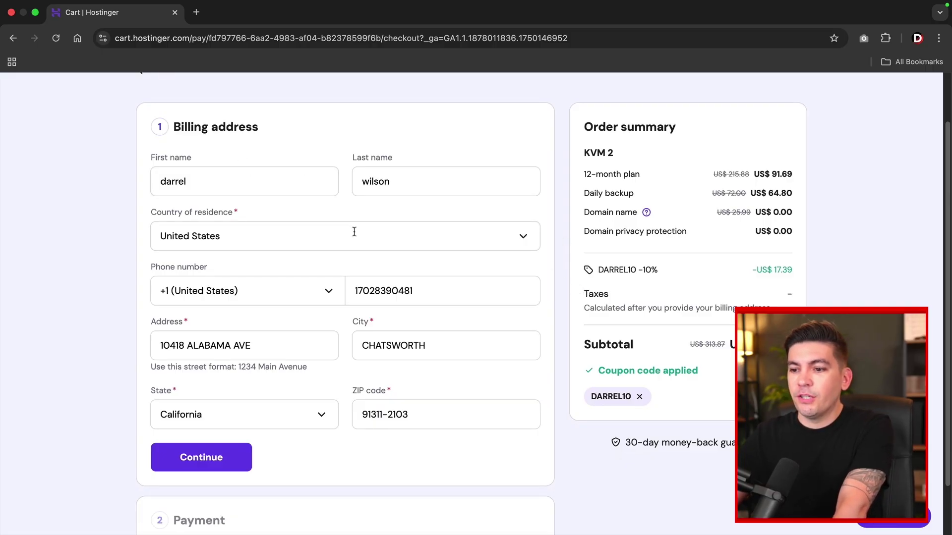
scroll(378, 238, "down", 2)
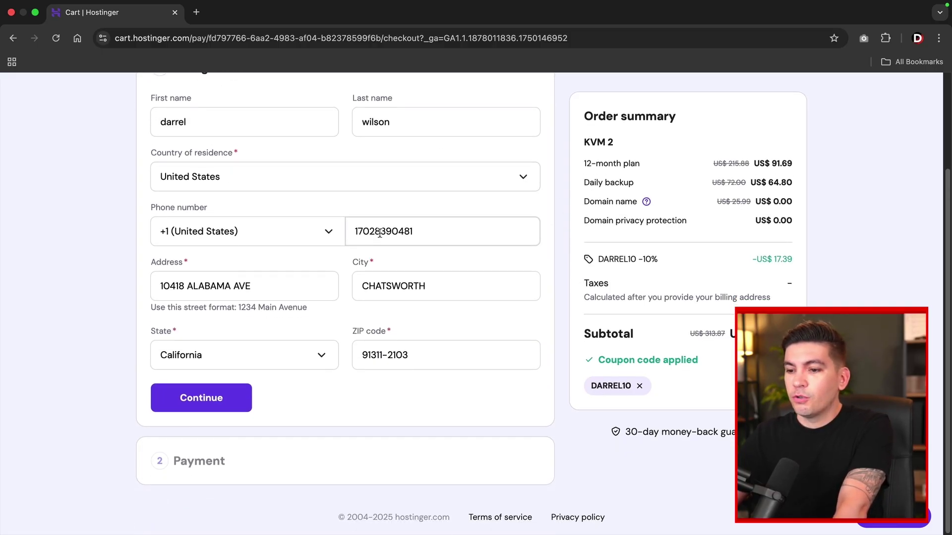
left_click(227, 396)
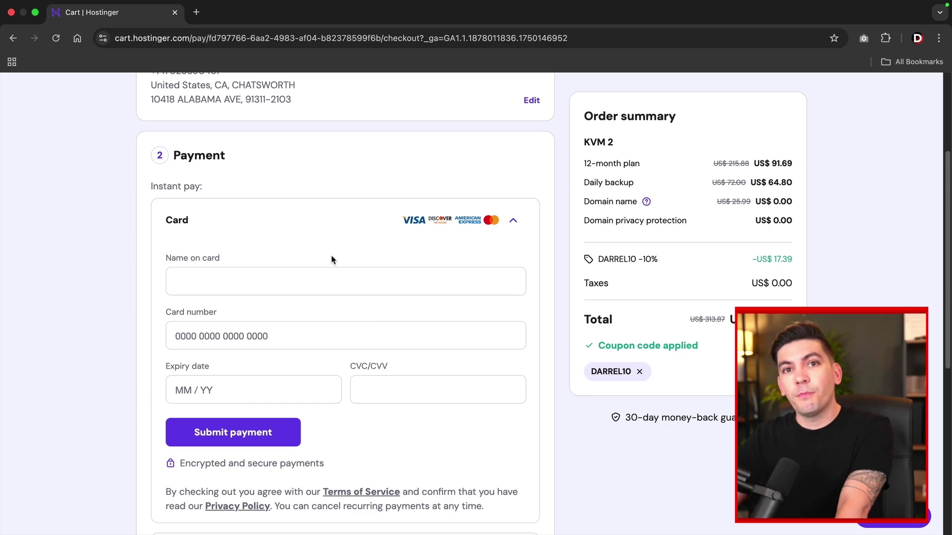
Fill in the card payment form, starting with the name on the card
scroll(331, 260, "down", 6)
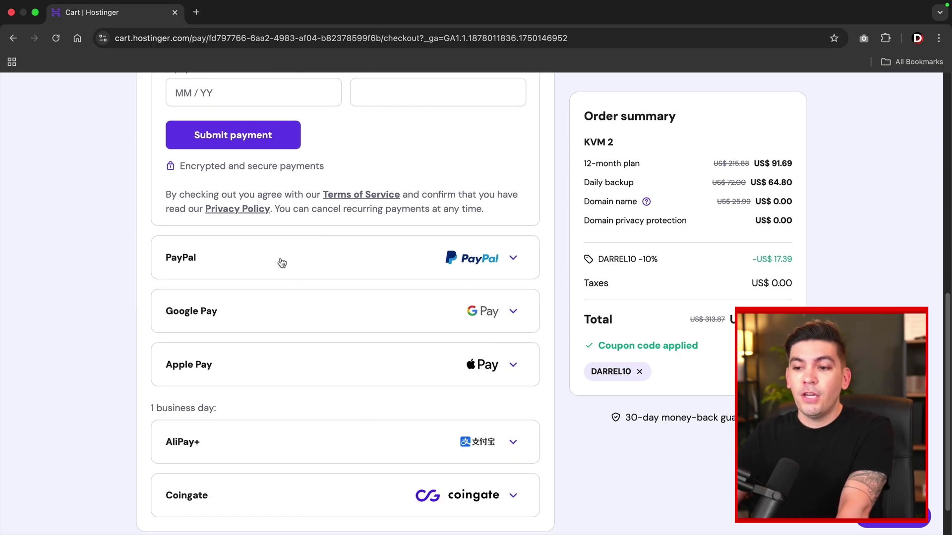
scroll(342, 440, "down", 1)
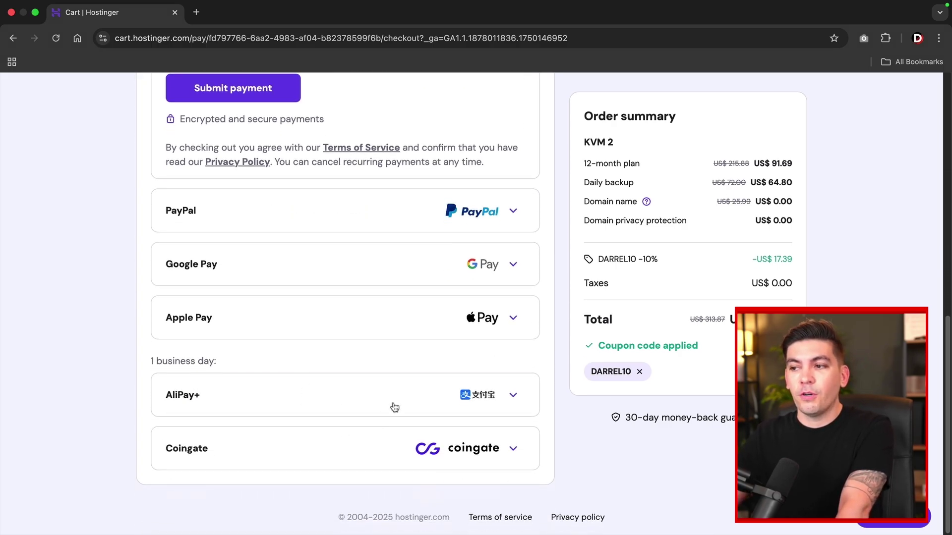
scroll(337, 377, "up", 8)
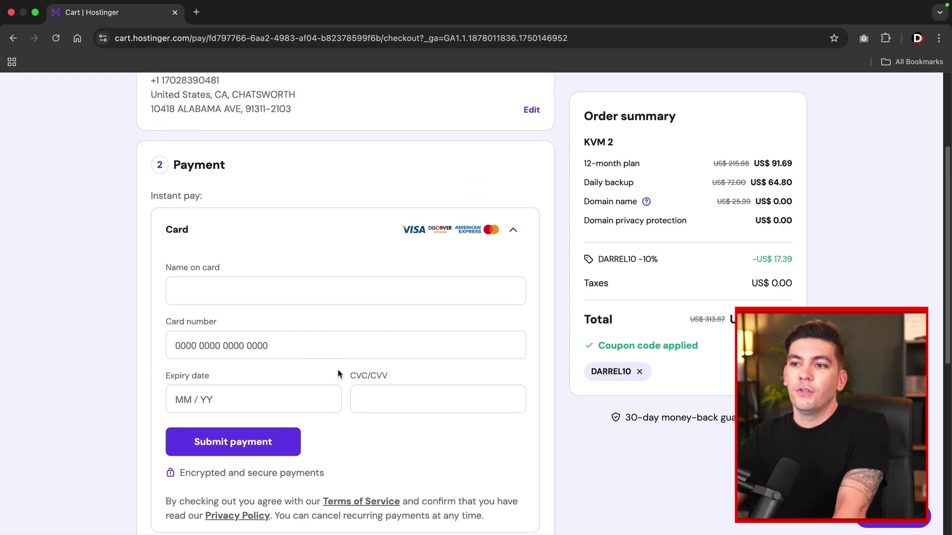
left_click(254, 302)
scroll(278, 307, "down", 2)
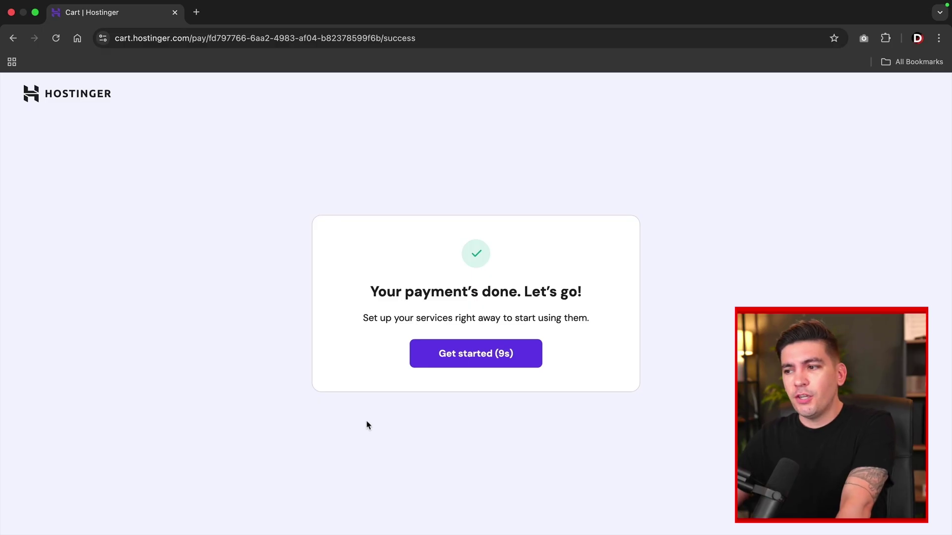
Start the VPS setup, paste in a root password, and continue to Additional features
left_click(461, 359)
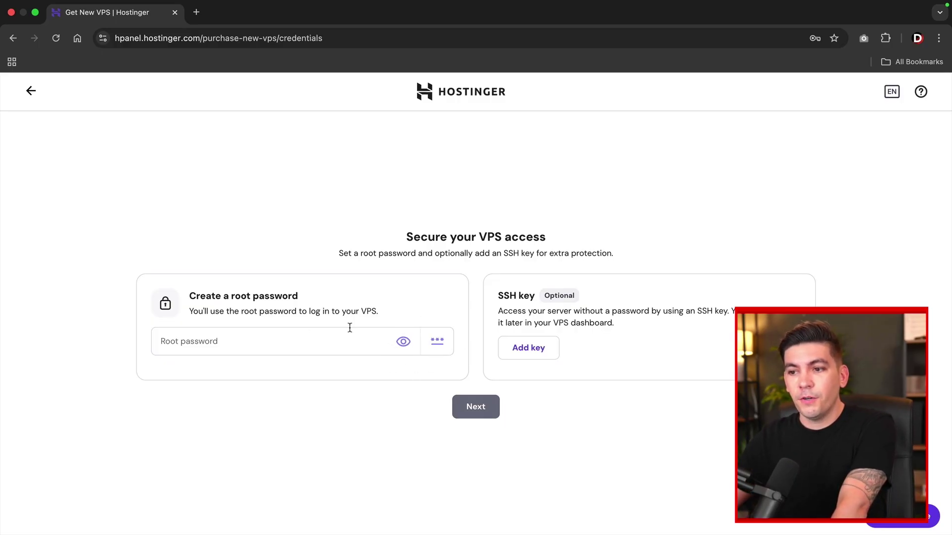
left_click(261, 339)
key("super+v")
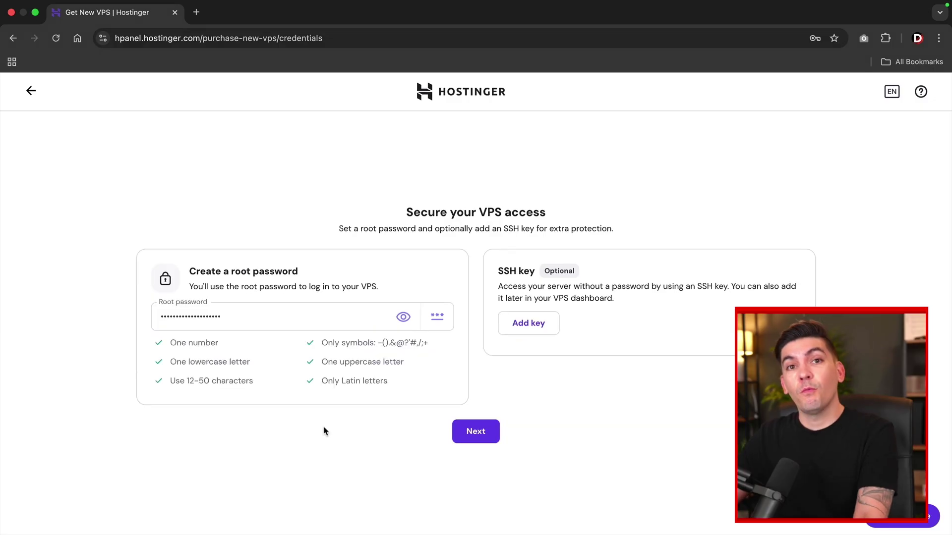
left_click(462, 423)
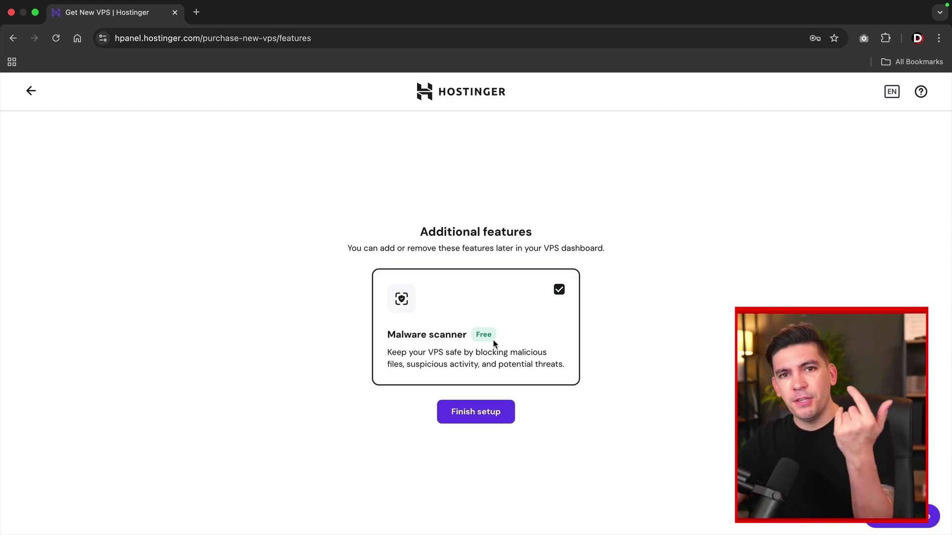
Finish setup and open the VPS Overview for the Ubuntu 24.04 n8n server
left_click(467, 413)
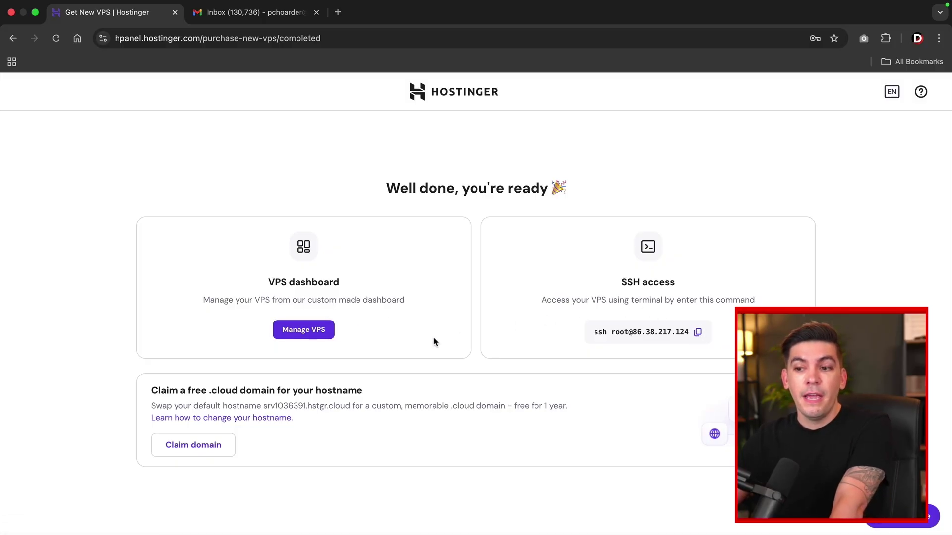
left_click_drag(151, 392, 361, 390)
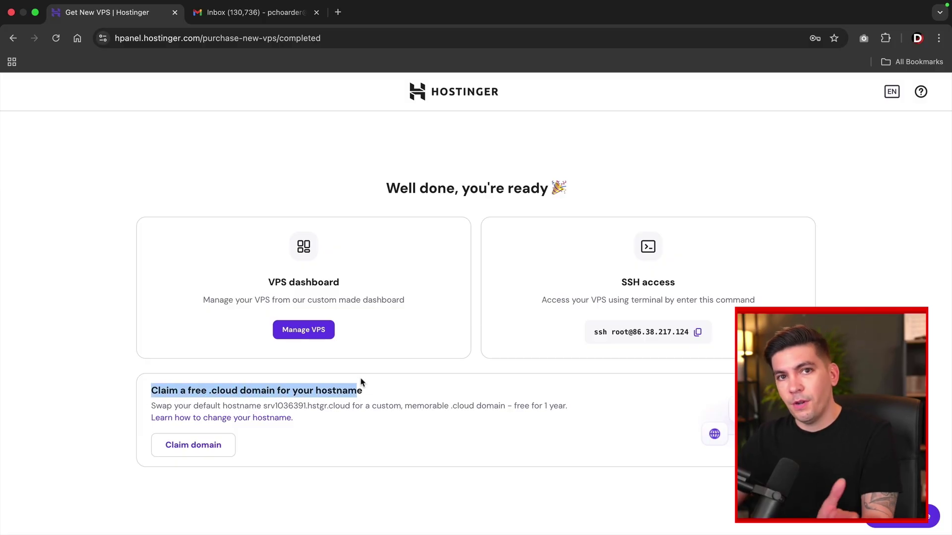
left_click(396, 371)
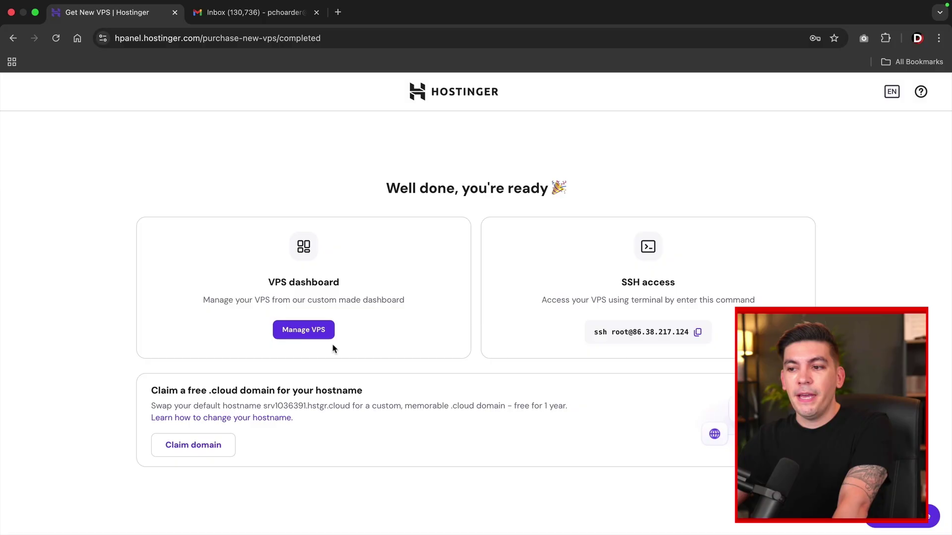
left_click(311, 333)
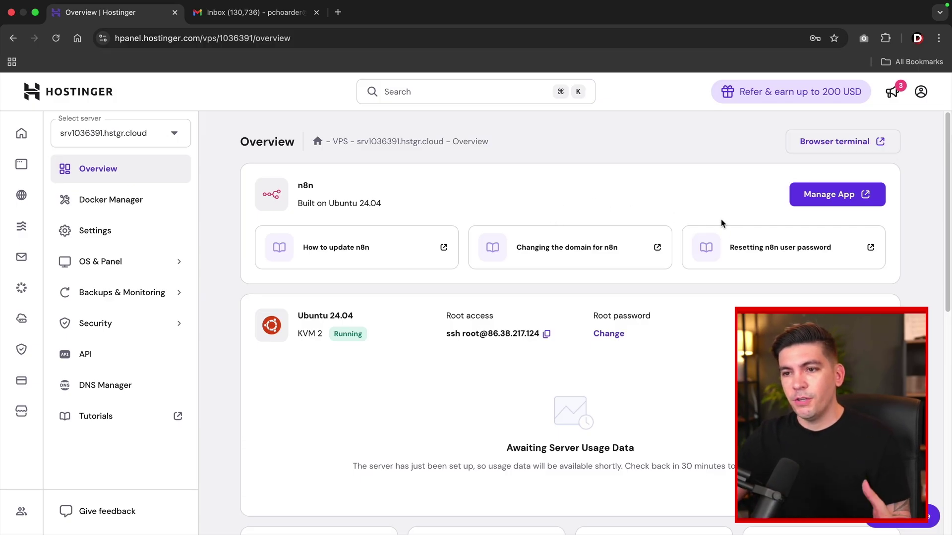
Open the VPS Settings page, check the hostname, and expand Backups & Monitoring
left_click(143, 236)
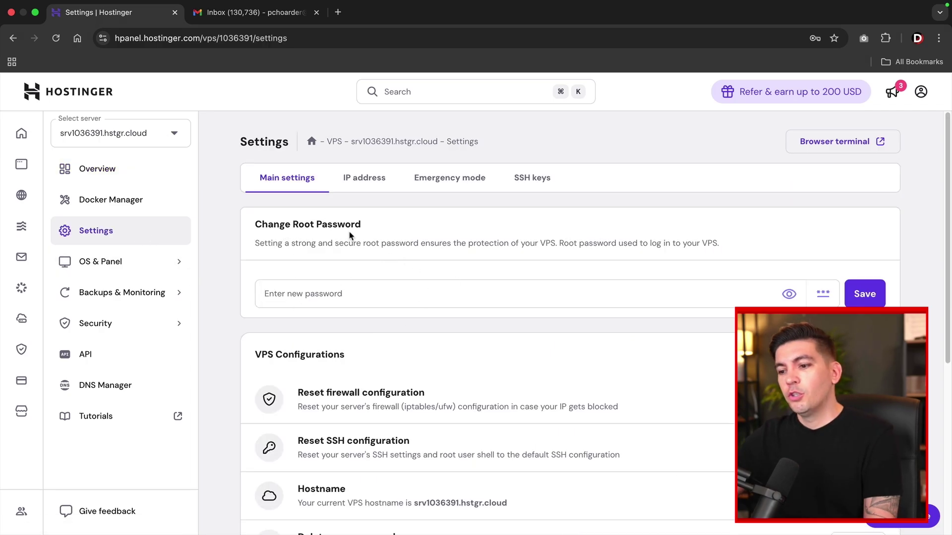
scroll(382, 274, "down", 5)
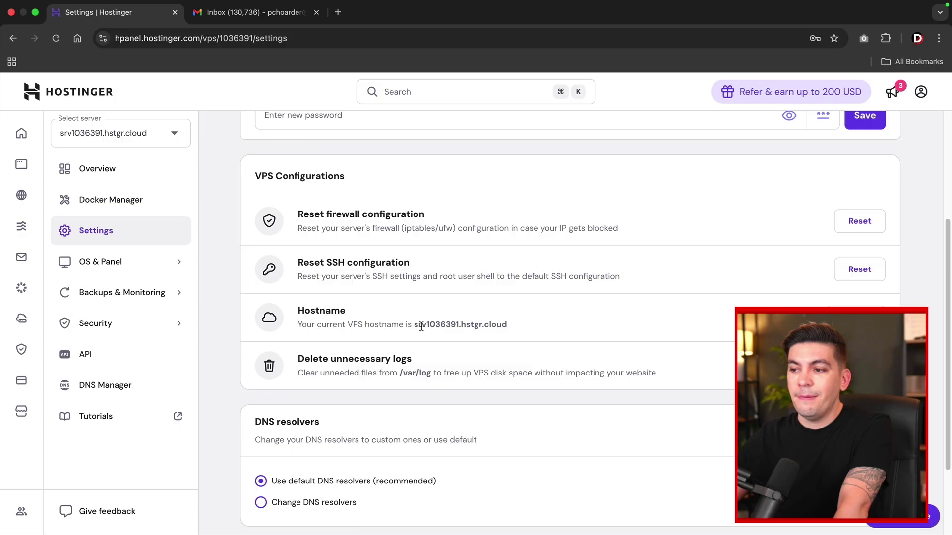
left_click_drag(421, 327, 512, 332)
scroll(508, 334, "up", 5)
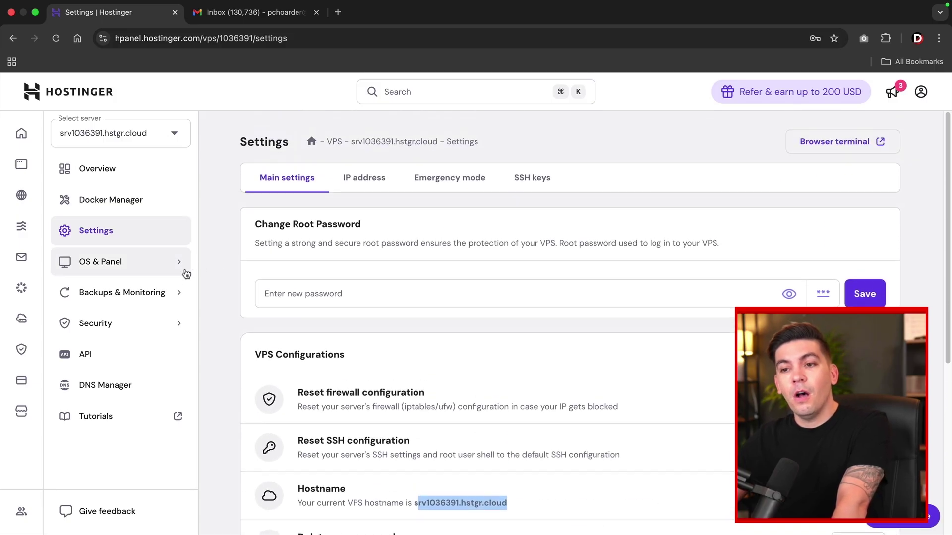
left_click(167, 294)
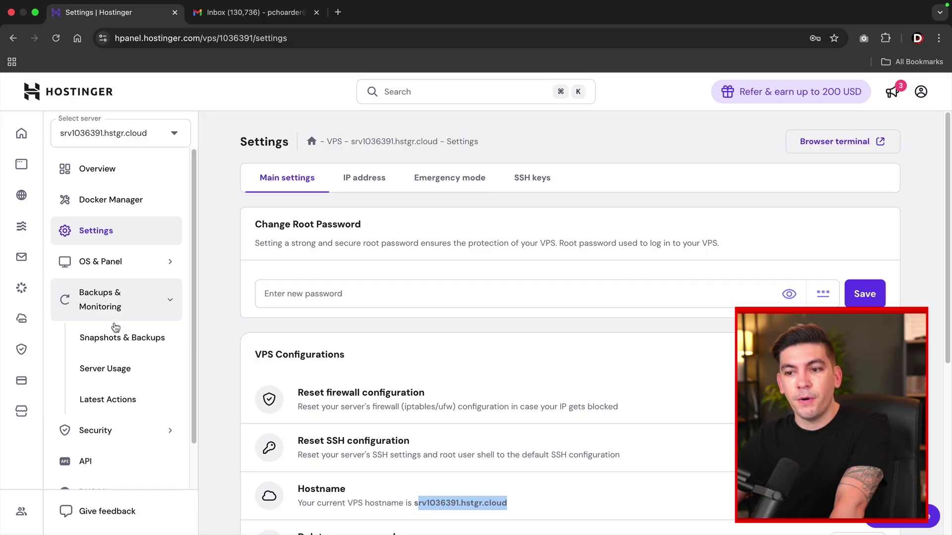
Check the backup schedule in Snapshots & Backups, keep it Daily, and return to Overview
left_click(118, 342)
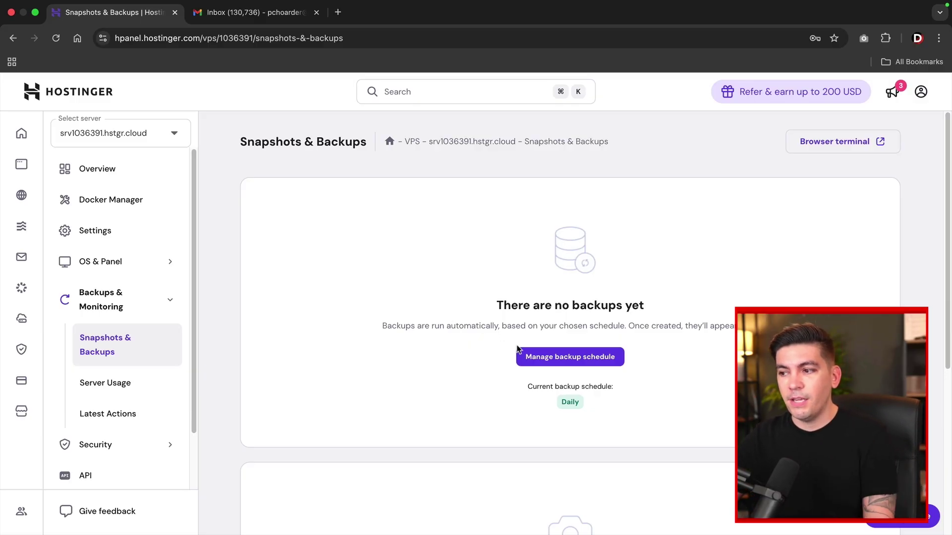
left_click(547, 361)
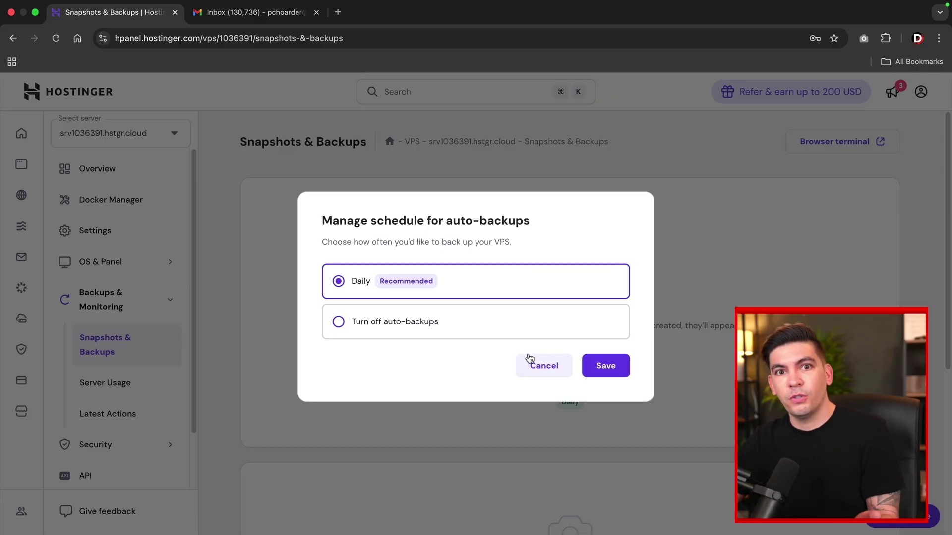
left_click(545, 366)
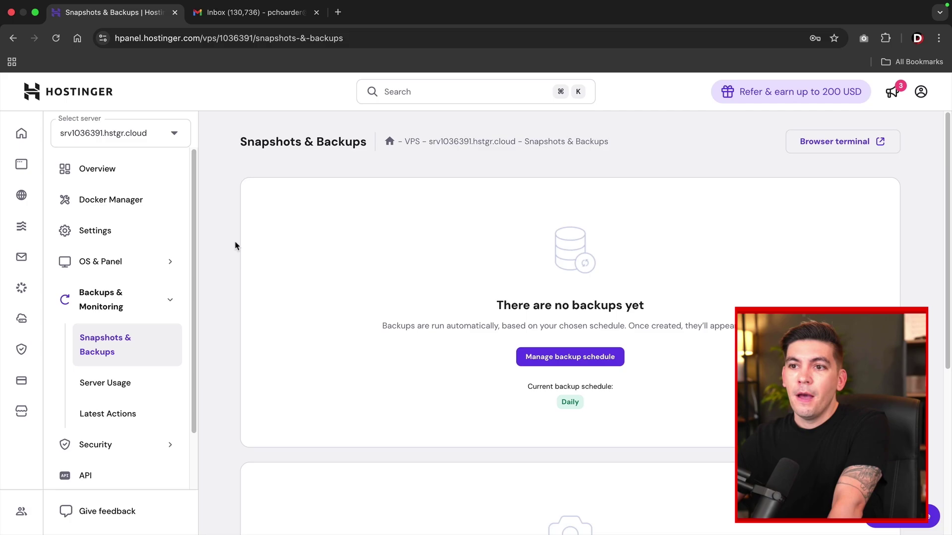
left_click(124, 178)
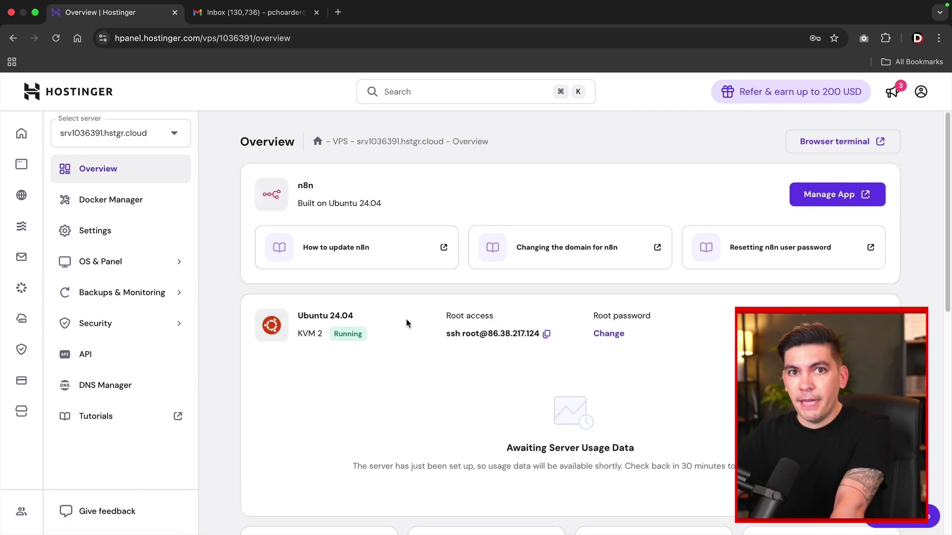
Create the n8n owner account and set company type Education and role Business Owner
left_click(820, 198)
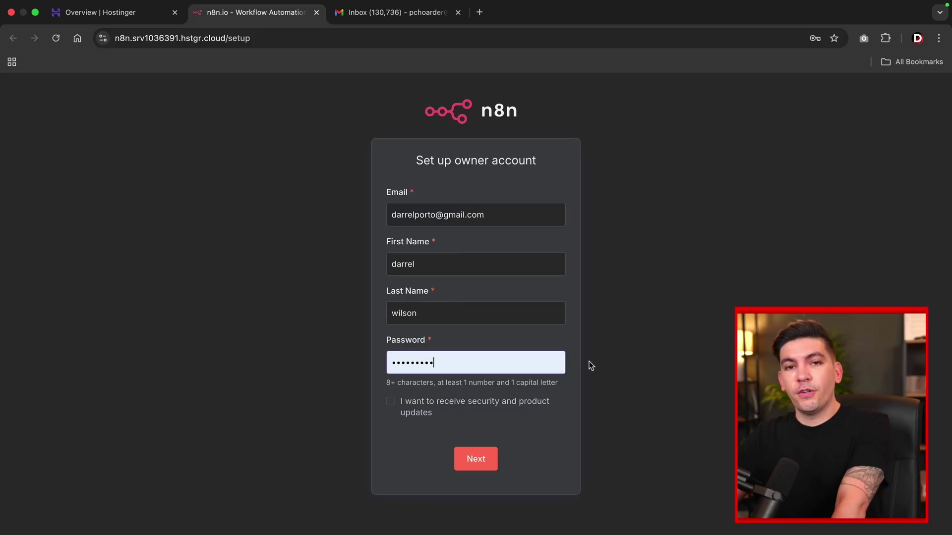
left_click(486, 460)
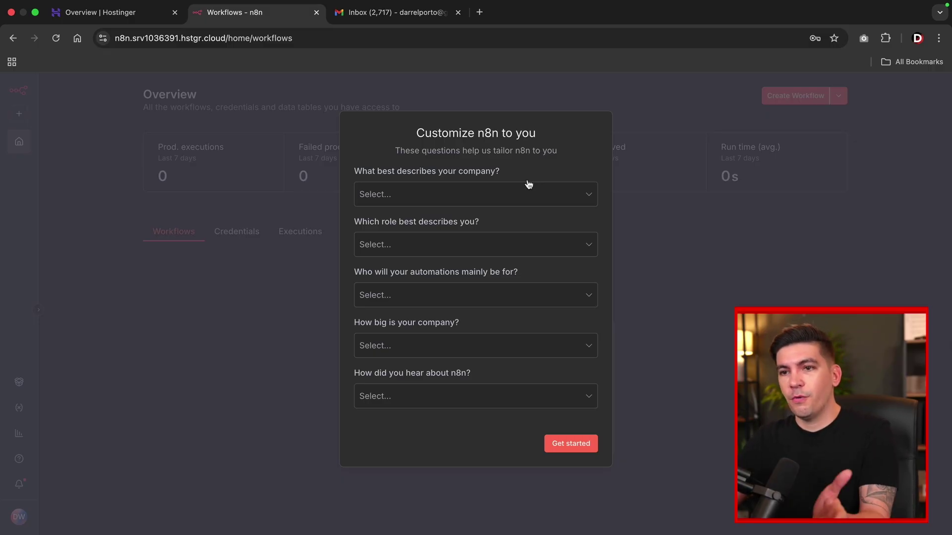
left_click(504, 197)
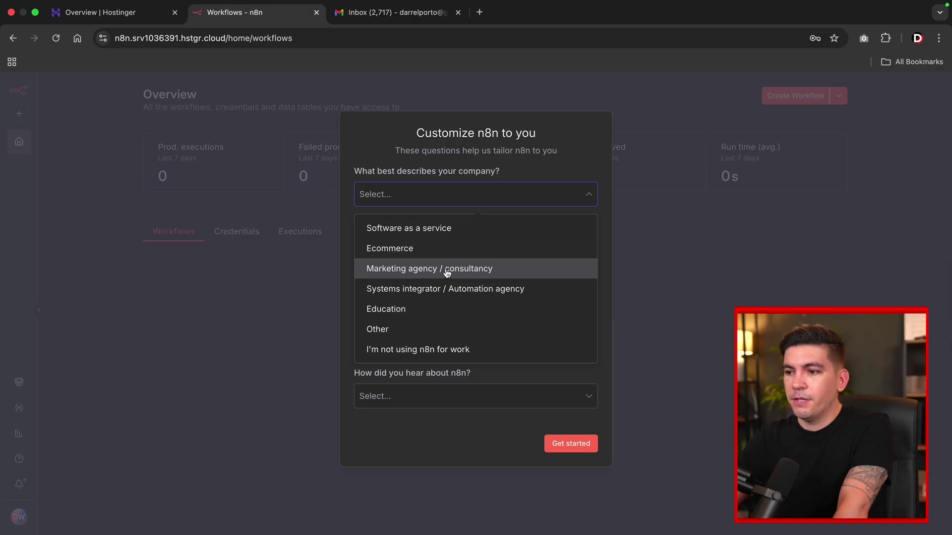
left_click(432, 309)
left_click(438, 252)
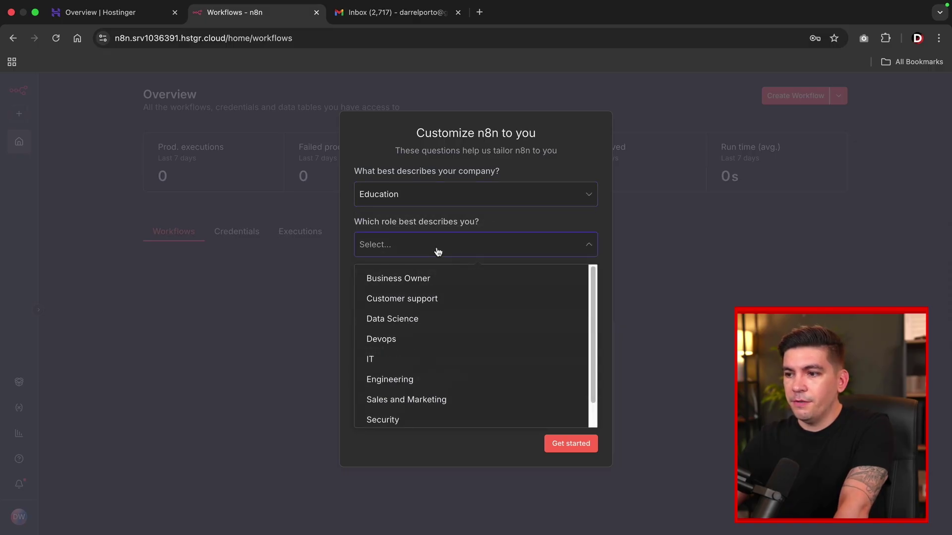
left_click(428, 279)
Answer the remaining survey questions: Myself, Less than 20 people, and YouTube
left_click(430, 297)
left_click(427, 328)
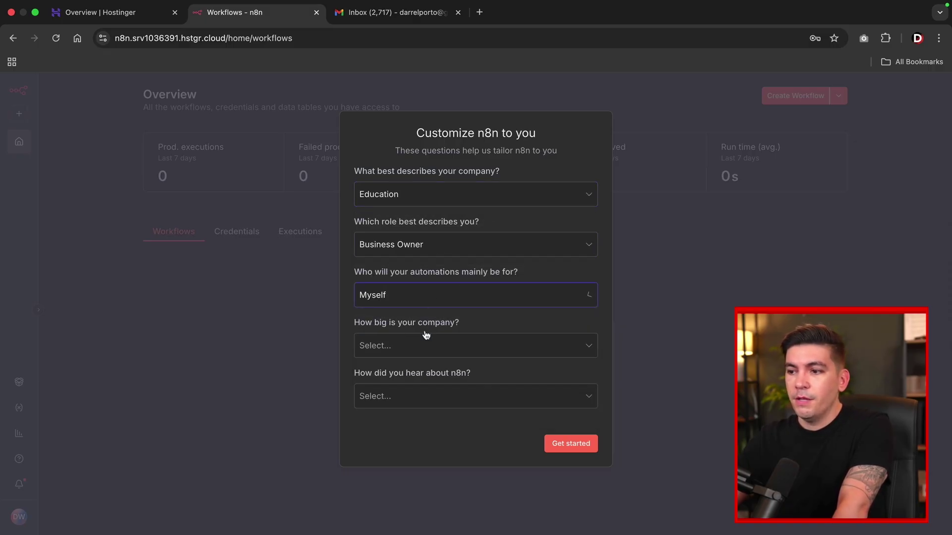
left_click(432, 351)
left_click(431, 379)
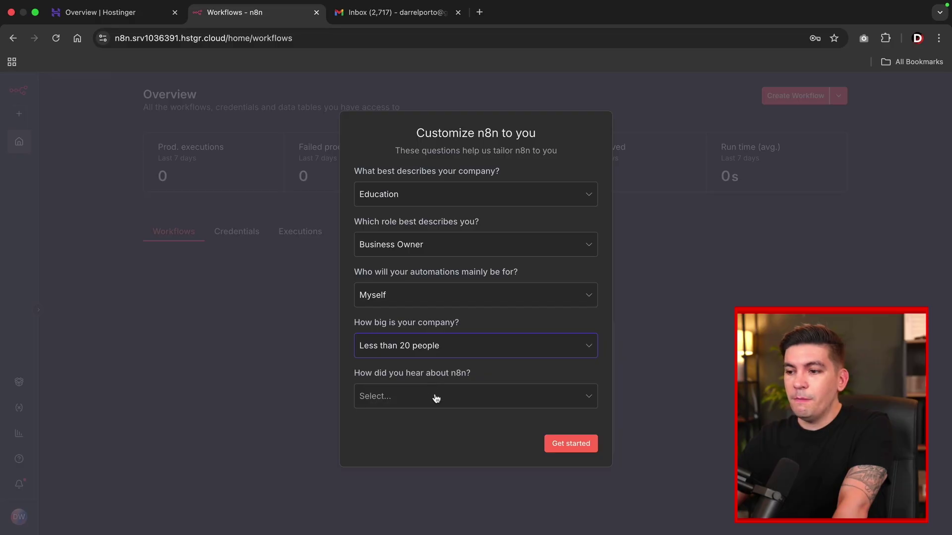
left_click(435, 399)
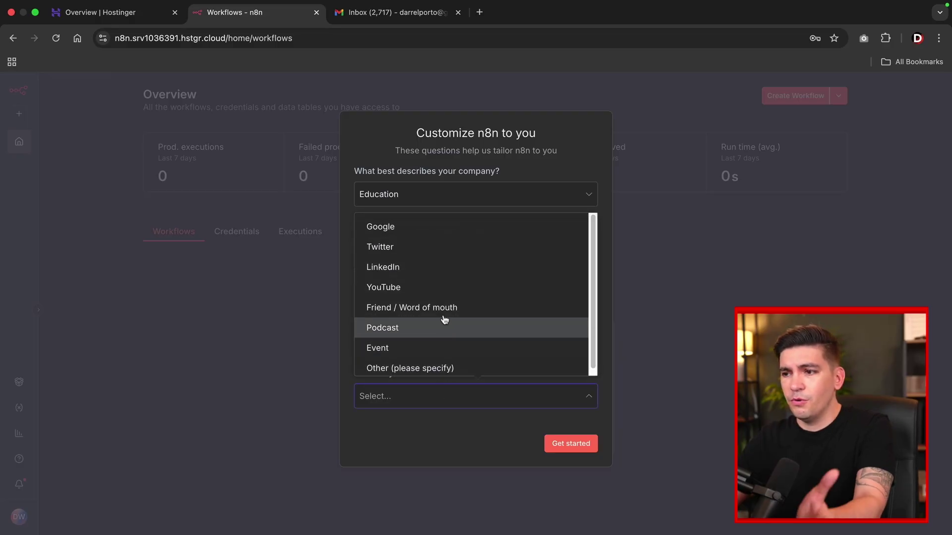
left_click(448, 288)
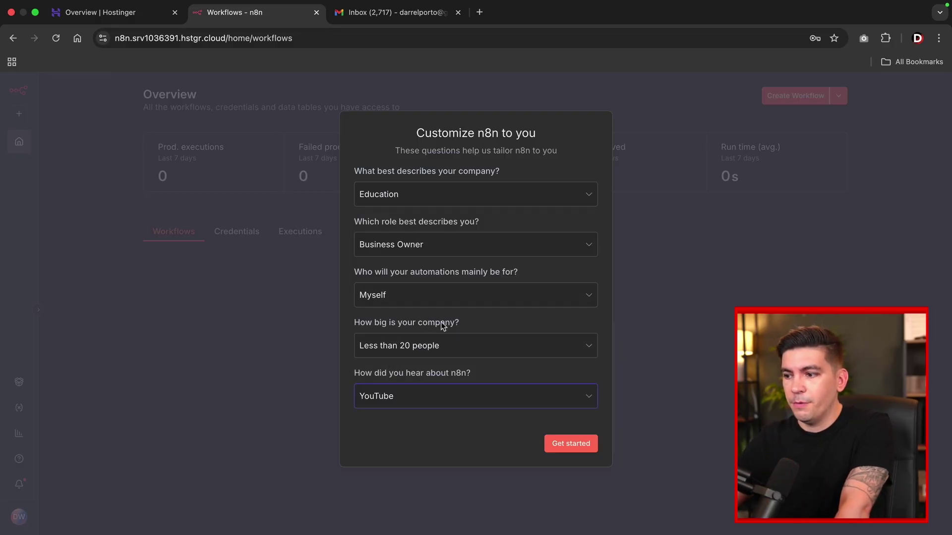
Finish the n8n personalization survey and request a free license key by e-mail
left_click(565, 447)
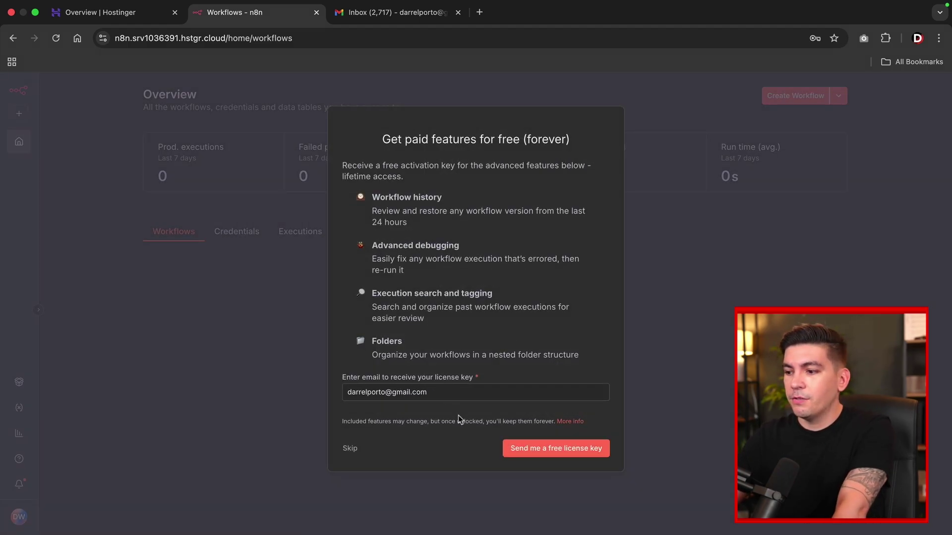
left_click(536, 453)
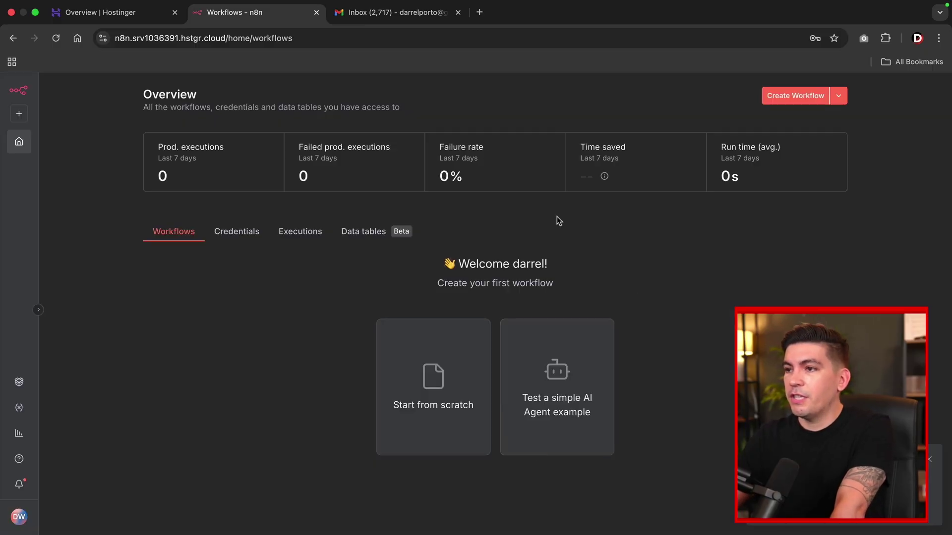
left_click(418, 17)
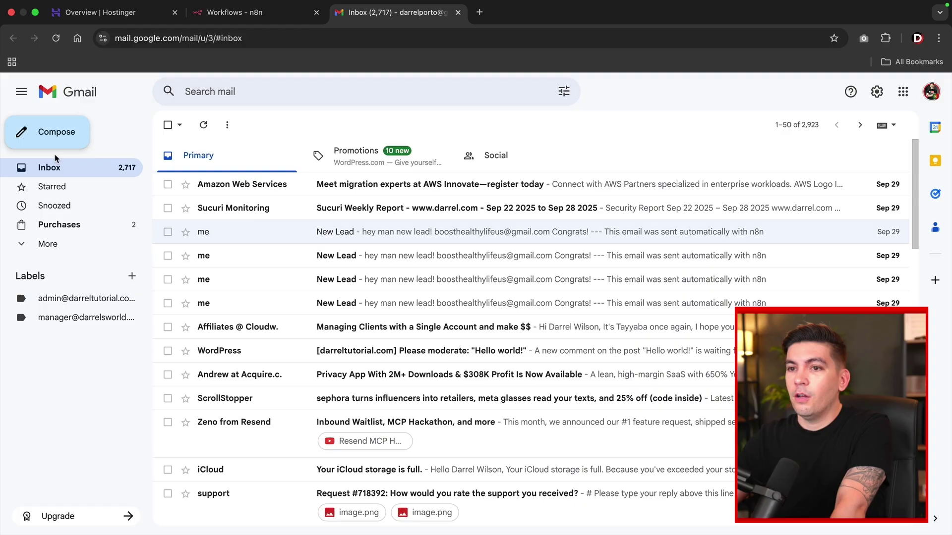
Refresh the Gmail inbox and open the n8n.io free license key e-mail
left_click(60, 169)
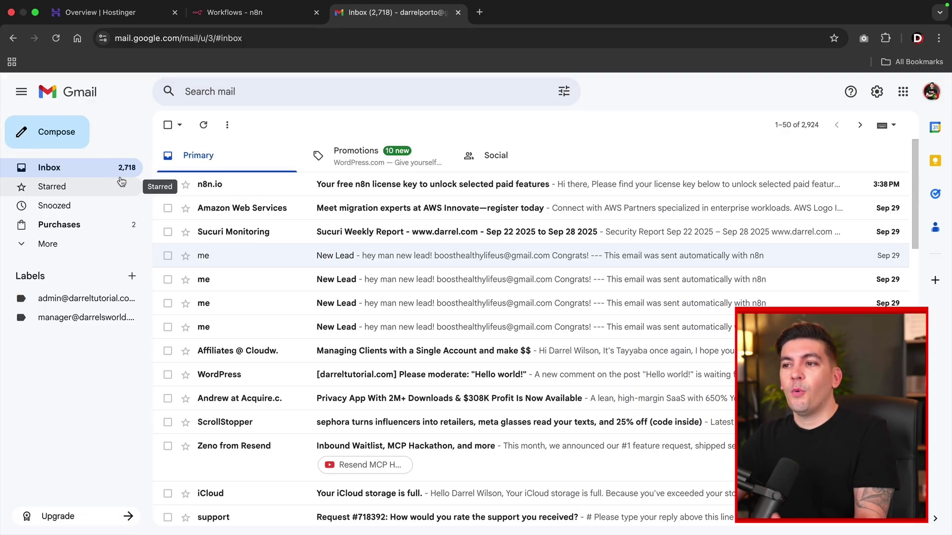
left_click(373, 185)
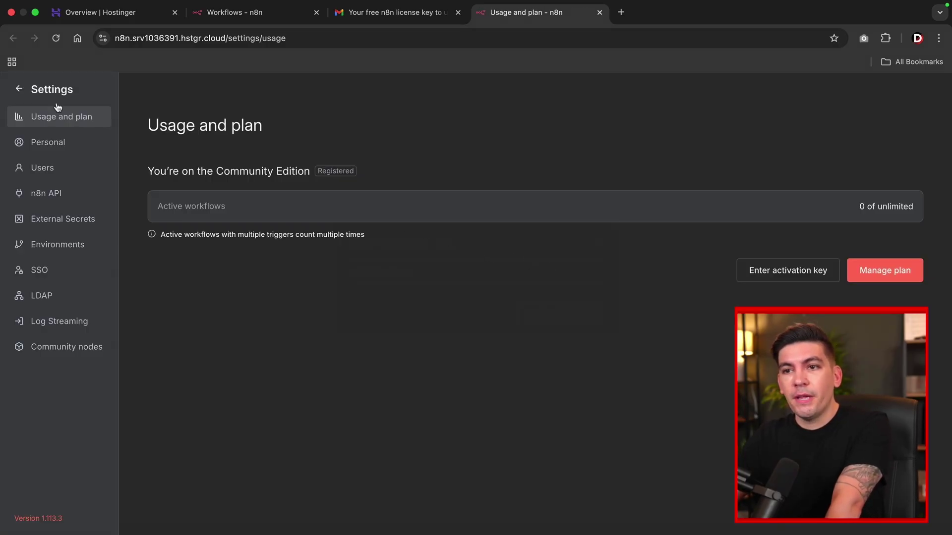
Leave Settings for the workflows overview and create a new blank workflow
left_click(19, 89)
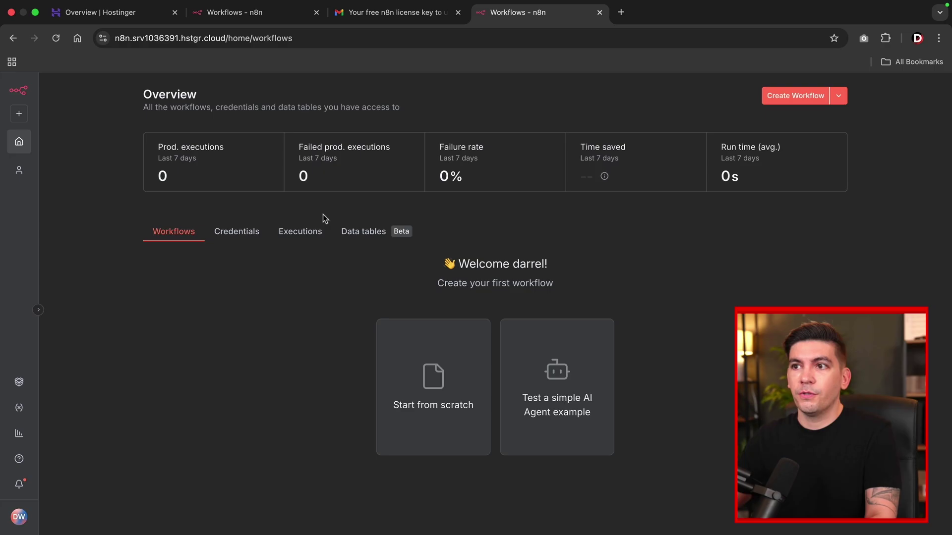
left_click(780, 99)
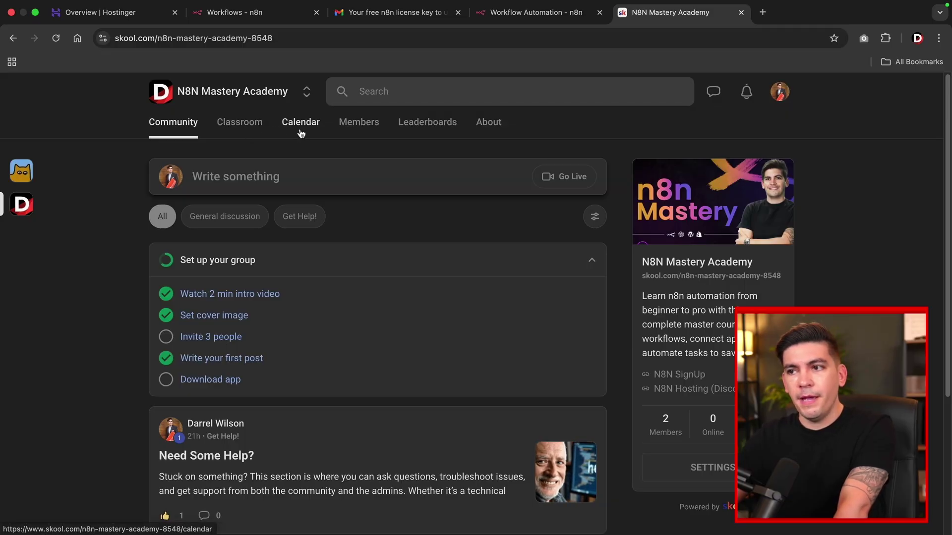
Open the N8N Mastery Academy Classroom and browse its five course cards
left_click(243, 128)
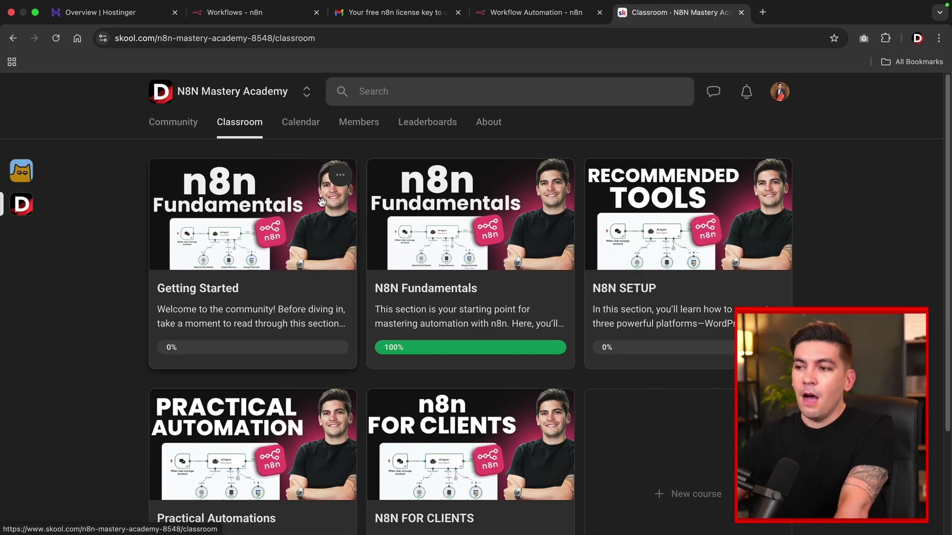
scroll(322, 202, "down", 2)
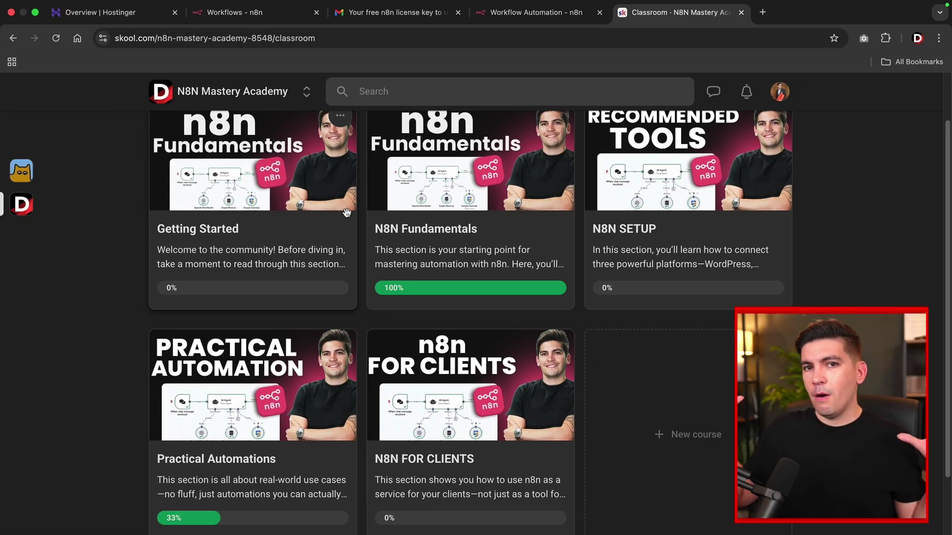
scroll(423, 254, "up", 2)
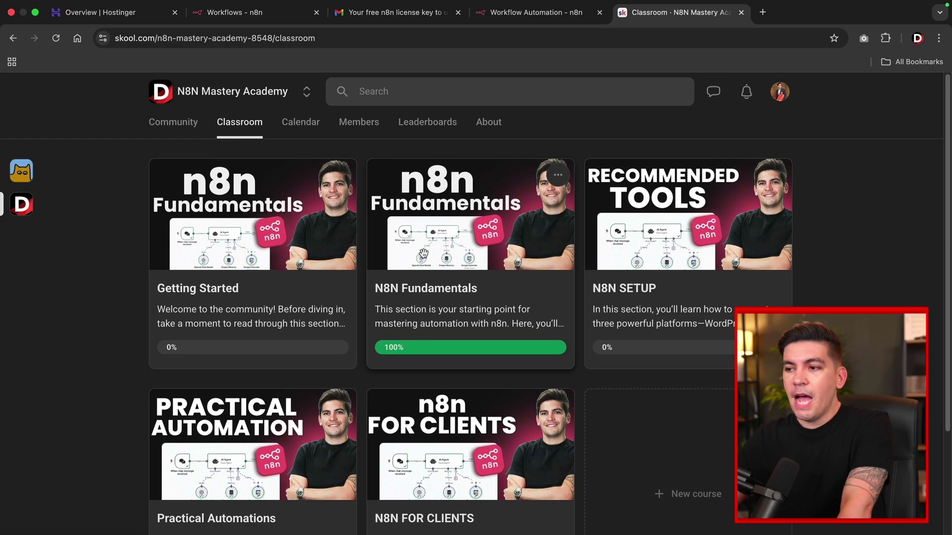
scroll(395, 322, "down", 2)
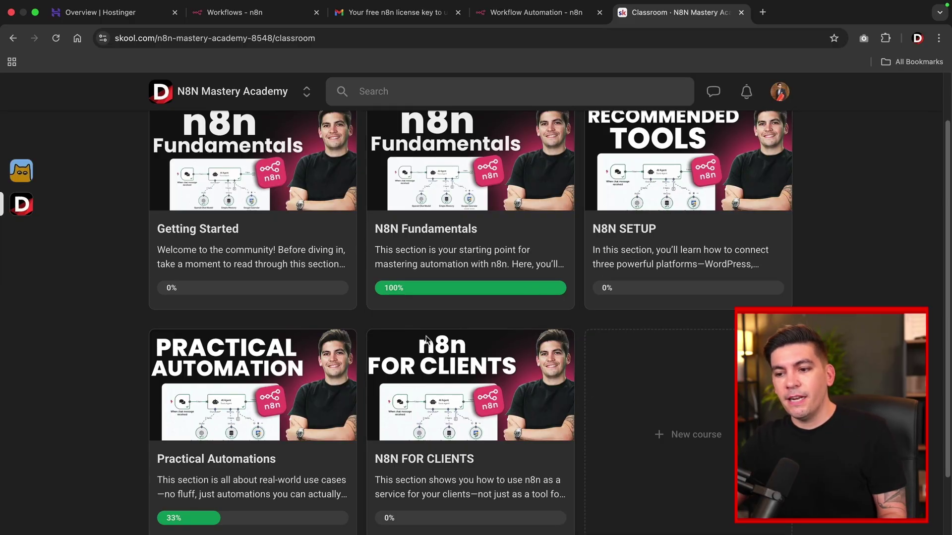
Open the Practical Automations course at its Google Maps Lead Scrapper lesson
left_click(252, 420)
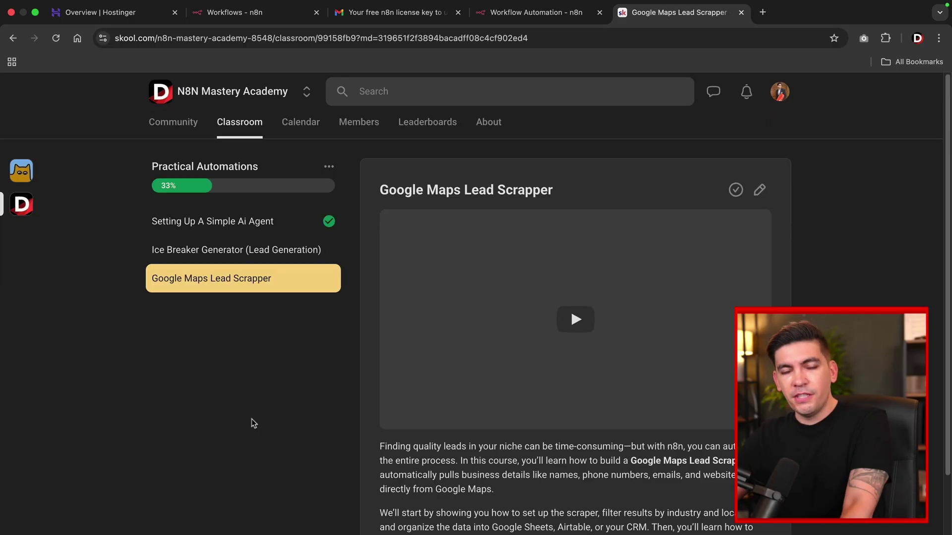